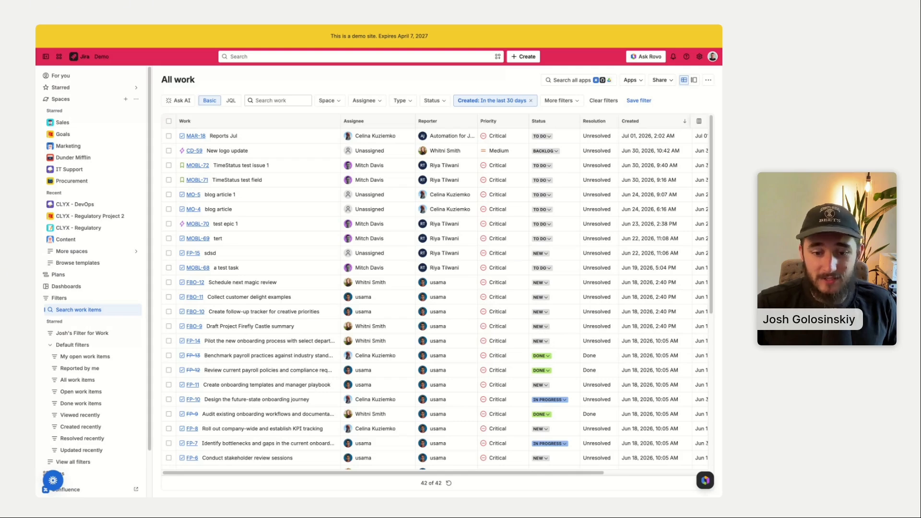
# Remove the last-30-days created filter and load the exact total count of all work items.
pyautogui.click(530, 100)
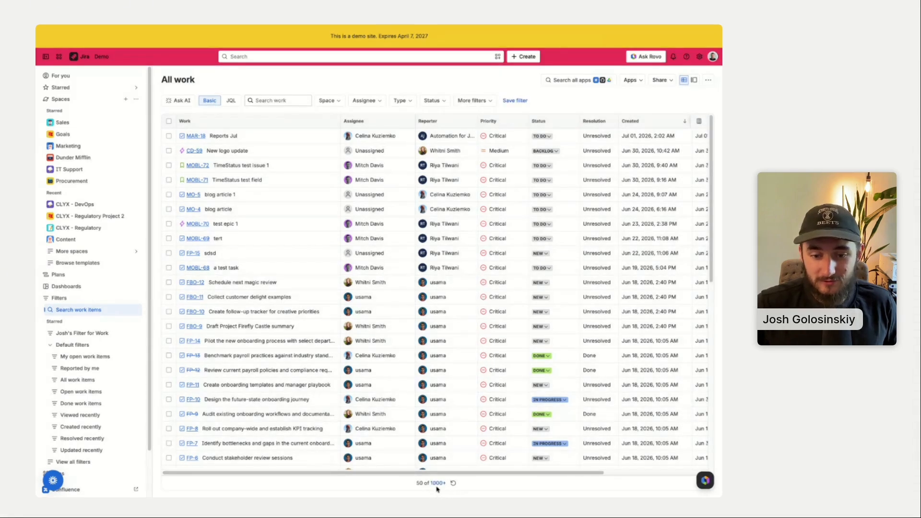
pyautogui.click(436, 488)
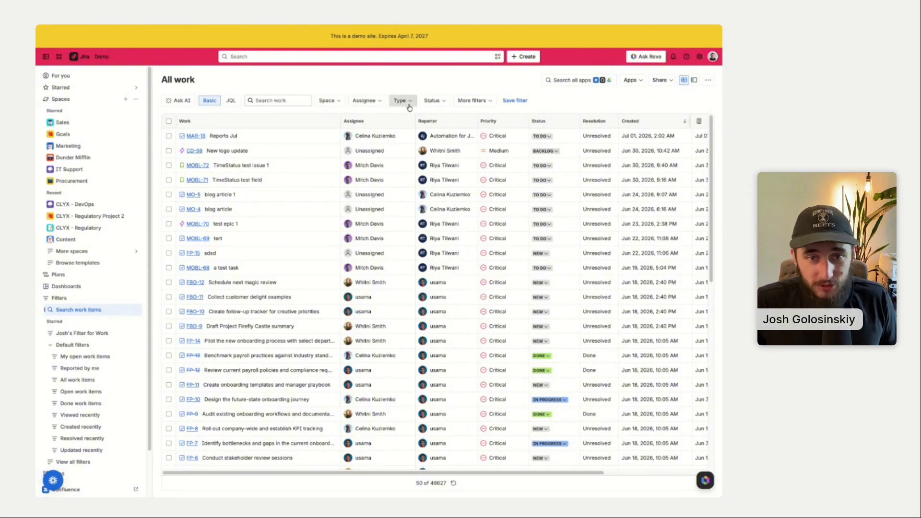
# Filter the work items to the Marketing space.
pyautogui.click(339, 103)
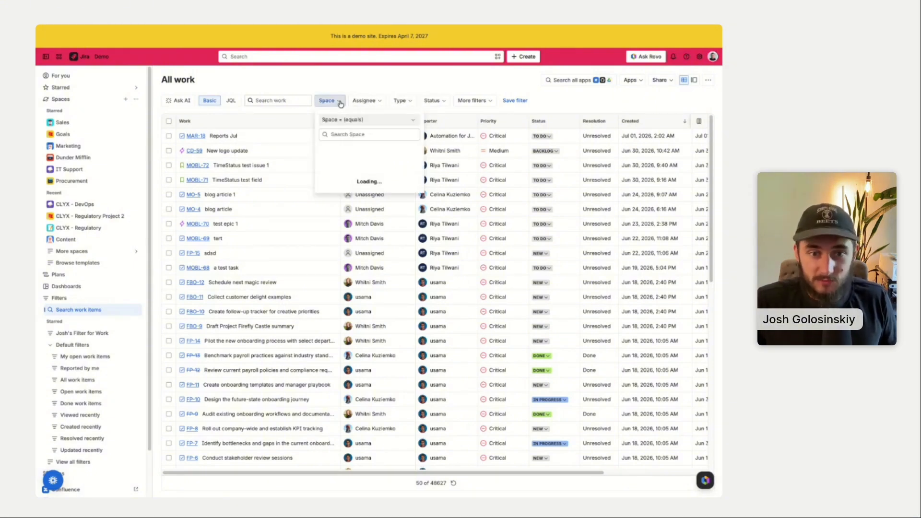
pyautogui.click(345, 154)
pyautogui.click(376, 86)
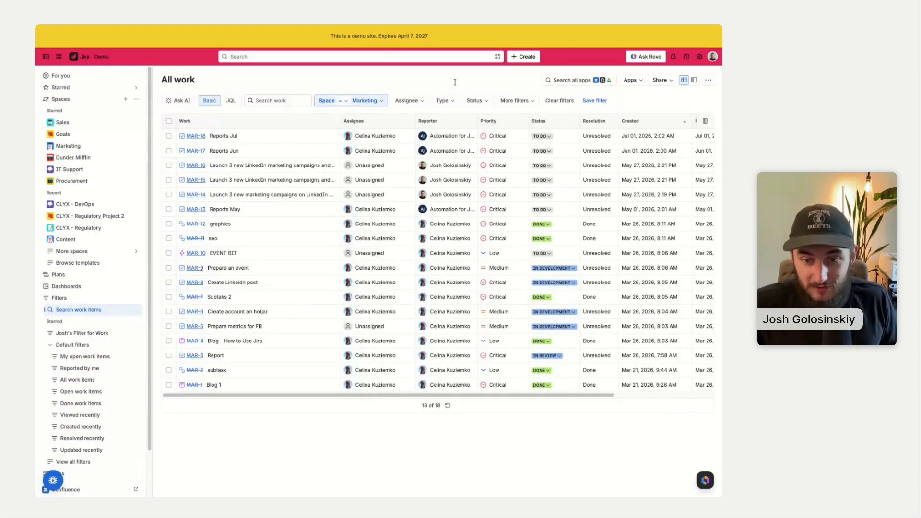
# Remove the Marketing space filter so the list covers all spaces.
pyautogui.click(371, 106)
pyautogui.click(340, 150)
pyautogui.click(310, 97)
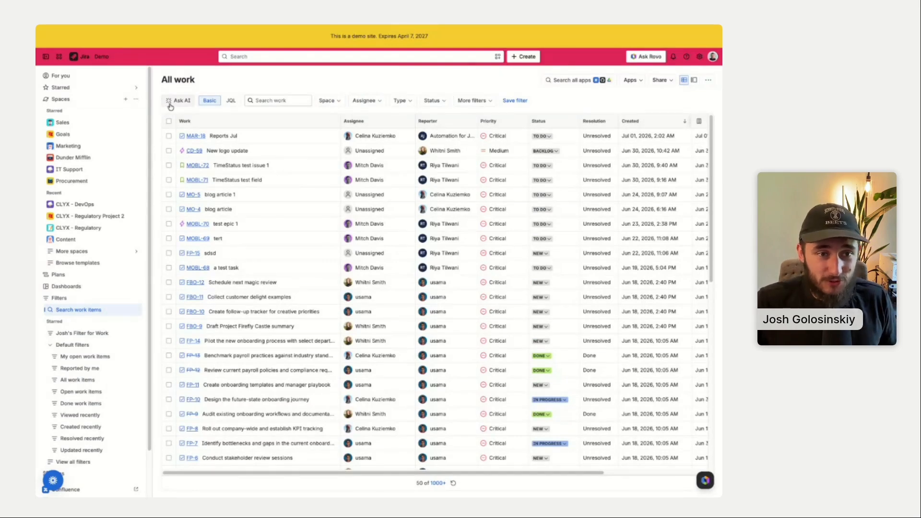
# Use Ask AI to pull everything assigned to me or to a colleague given by full name.
pyautogui.click(169, 105)
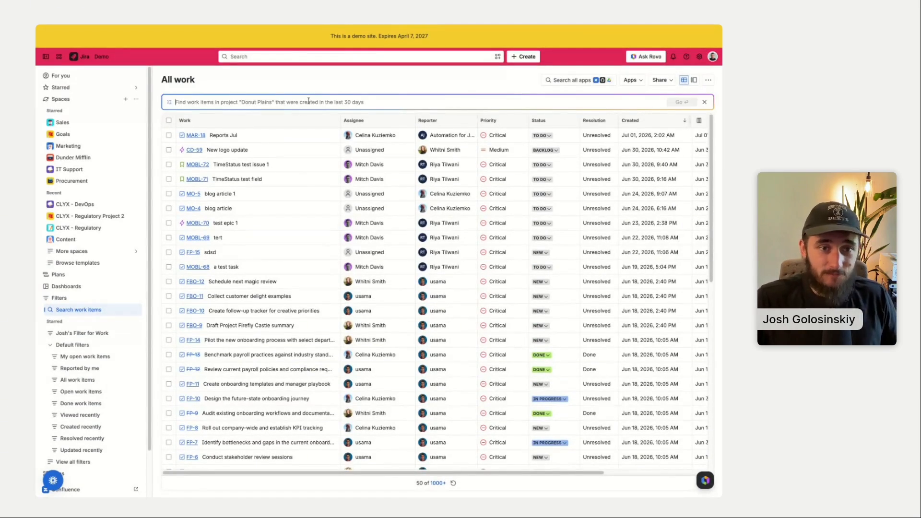
pyautogui.write('Which epics are in pro')
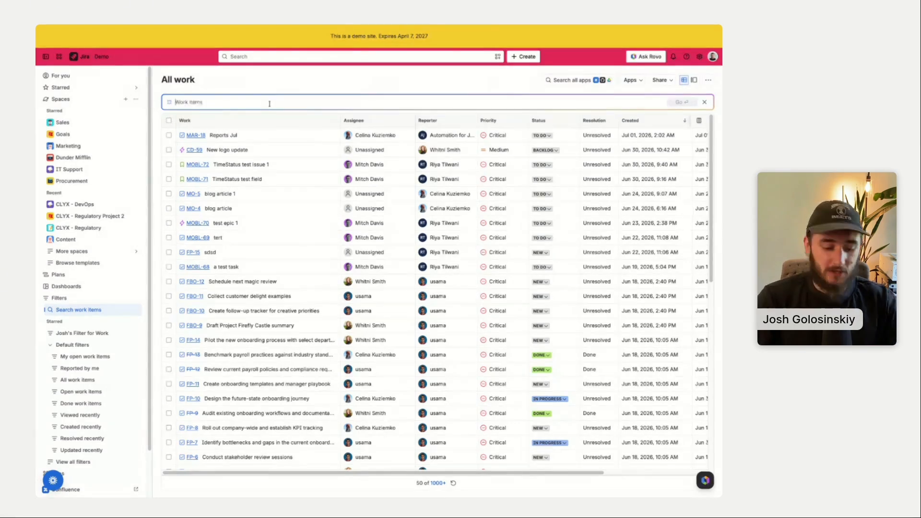
pyautogui.write('I aw')
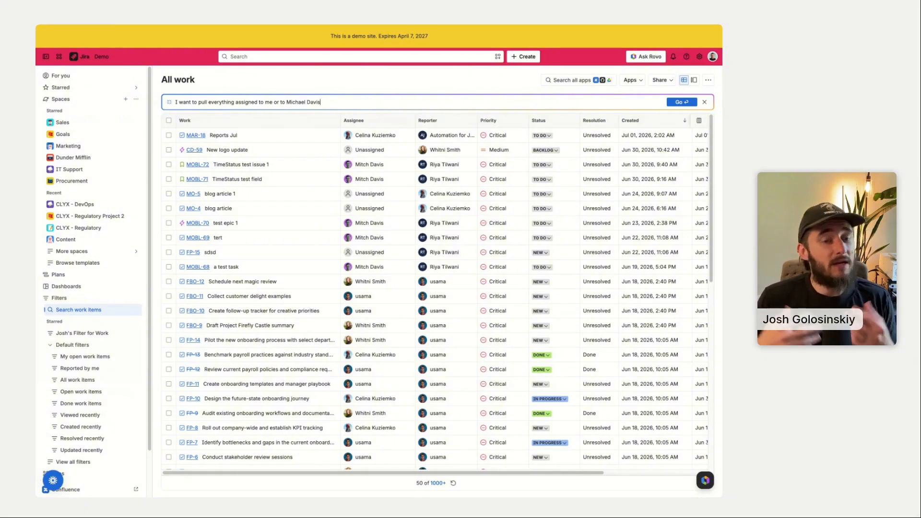
pyautogui.press('Return')
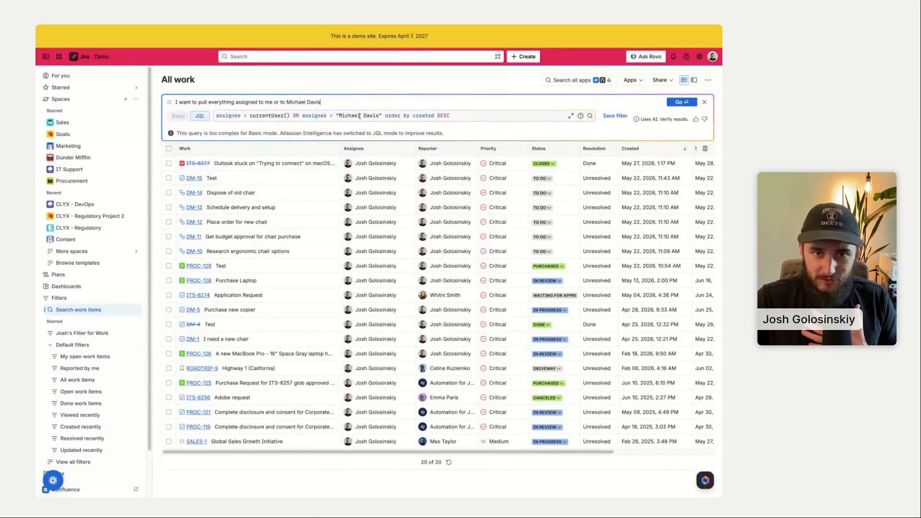
pyautogui.click(361, 116)
pyautogui.write('\\\\\\')
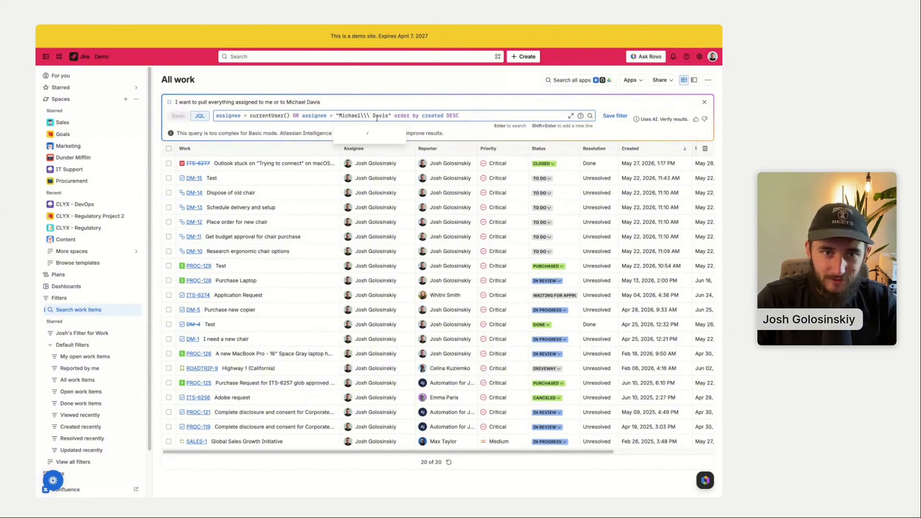
pyautogui.press('Delete')
# Correct the colleague's first name in the AI prompt and run the search again.
pyautogui.click(304, 102)
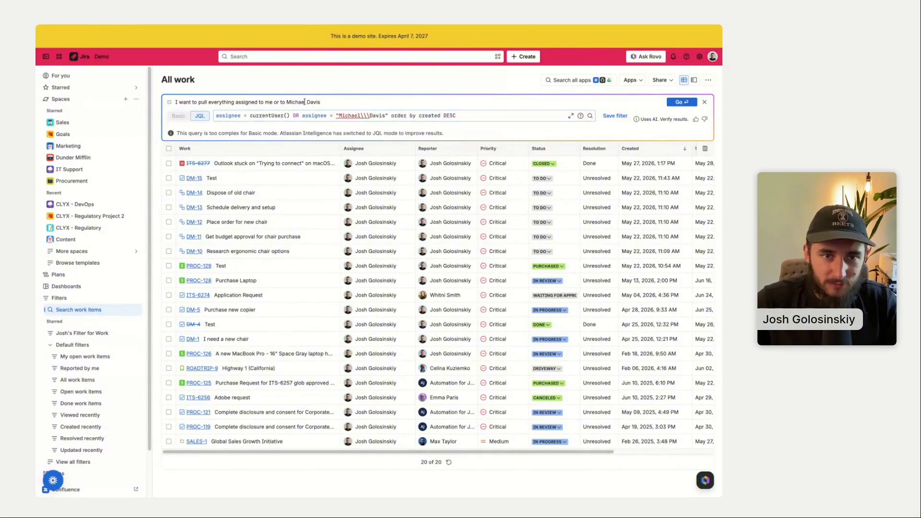
pyautogui.press('BackSpace')
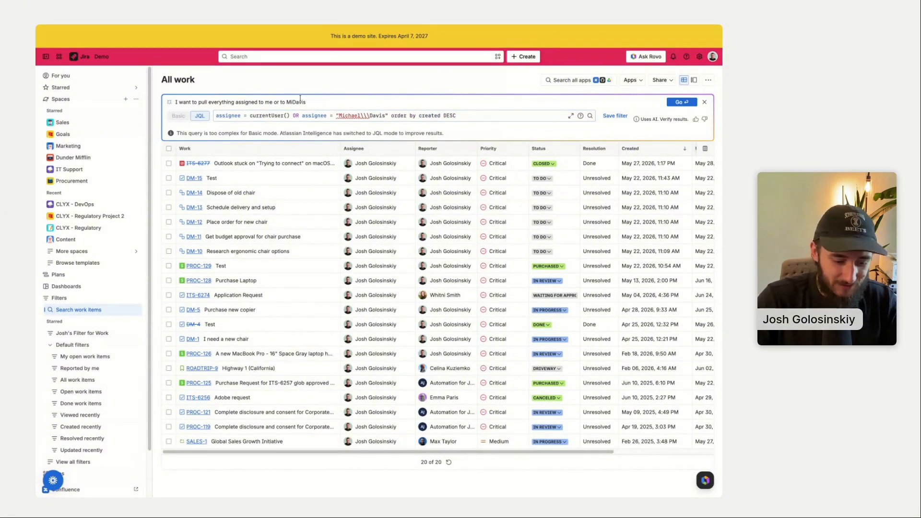
pyautogui.write('tch')
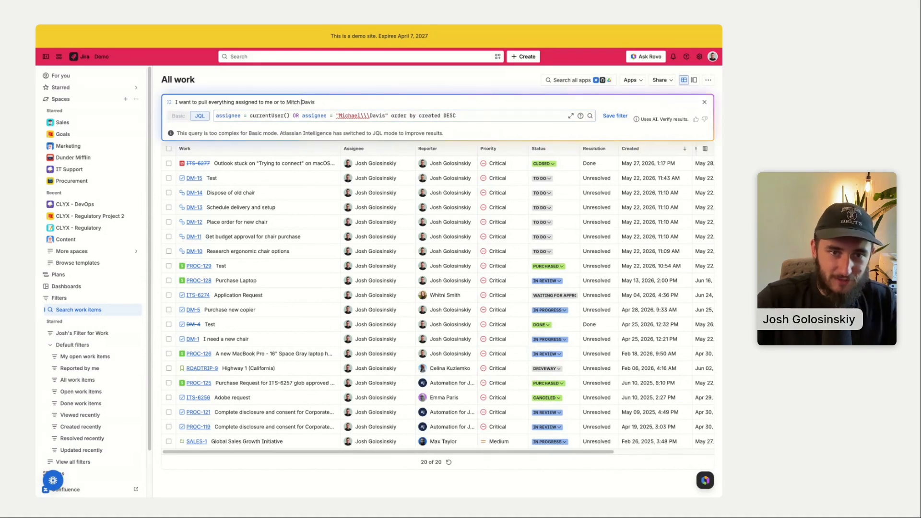
pyautogui.press('Return')
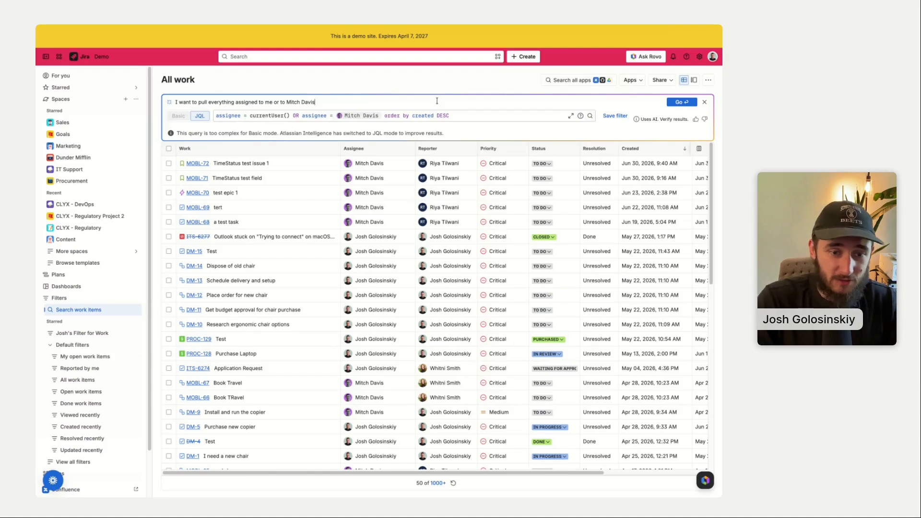
# Extend the AI prompt to only critical, high or medium priority items, restrict the colleague's items to medium, and run it.
pyautogui.write('d I')
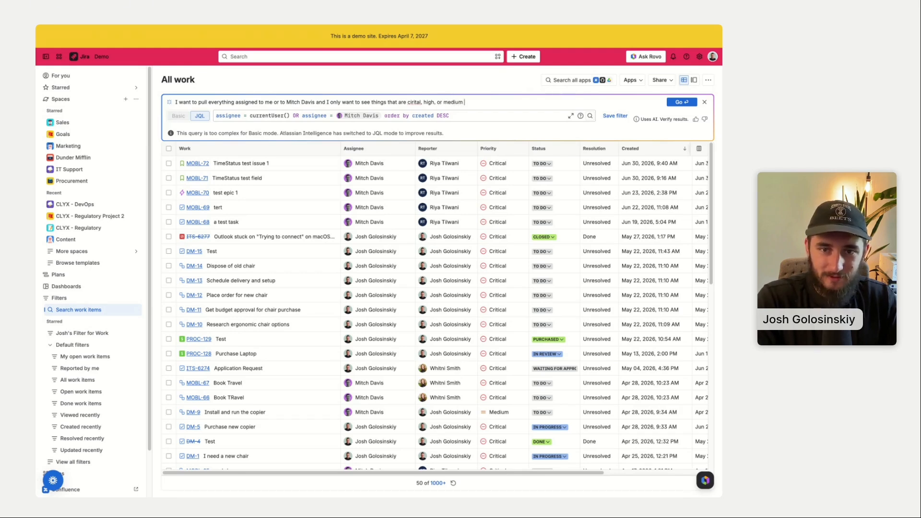
pyautogui.press('Return')
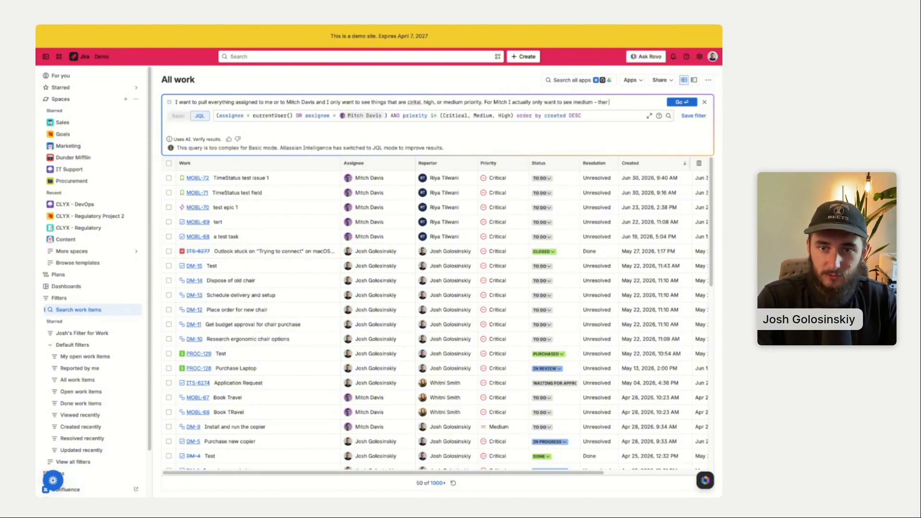
pyautogui.press('Return')
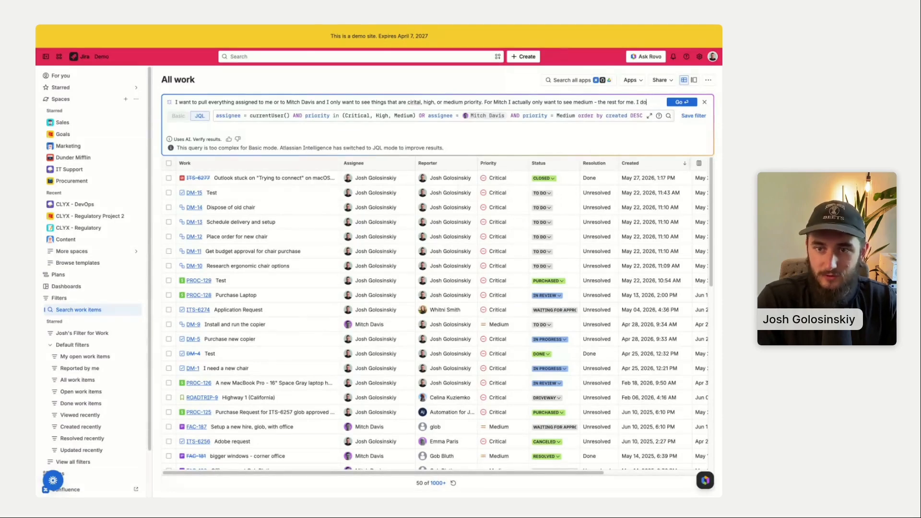
# Add to the AI prompt that nothing from a JSM project is wanted, run it, and check the generated JQL.
pyautogui.write('nt want anything that i')
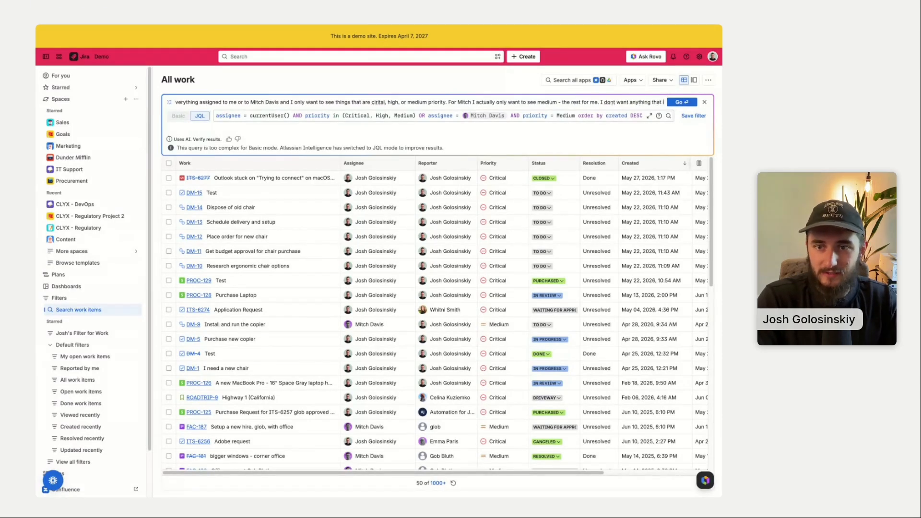
pyautogui.write('s a J')
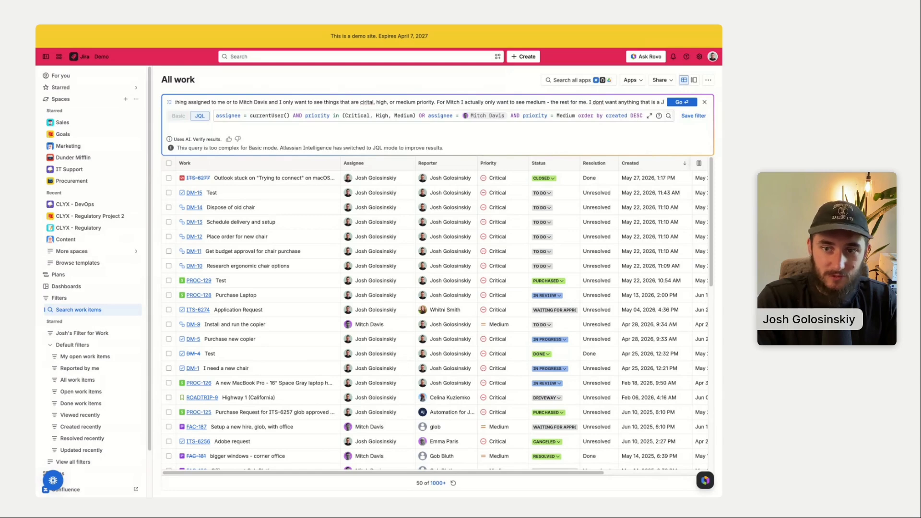
pyautogui.write('SM project')
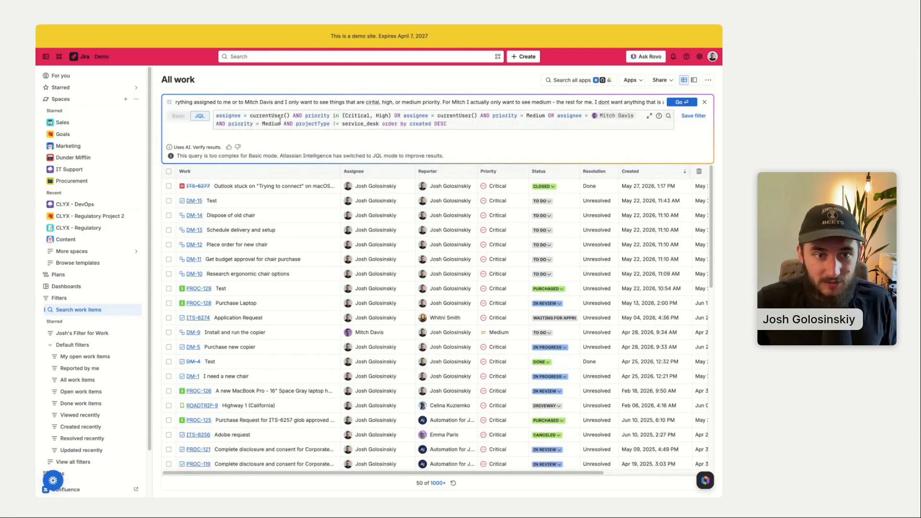
pyautogui.click(347, 123)
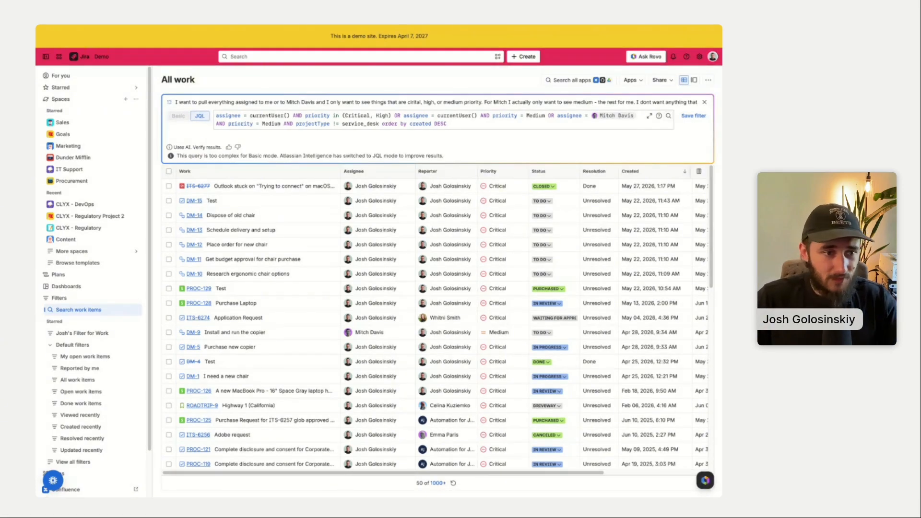
pyautogui.click(447, 123)
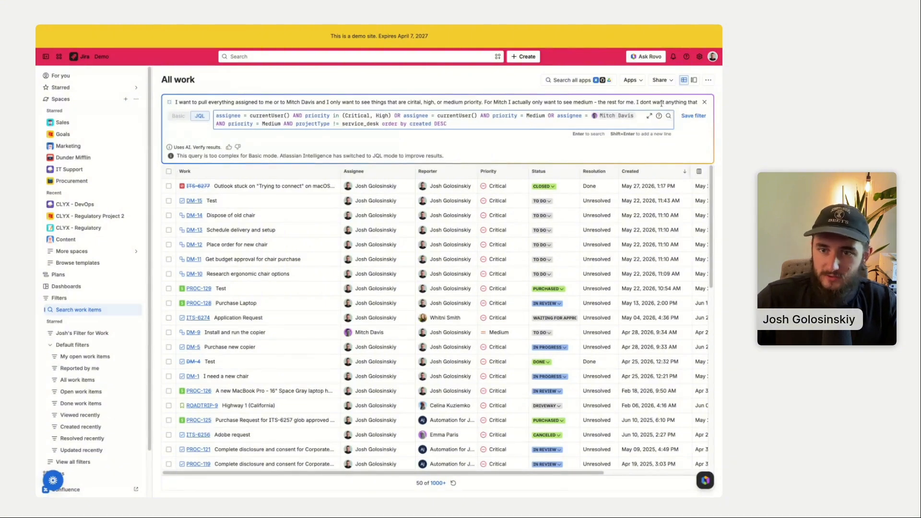
# Add to the AI prompt that only done or in progress items are wanted, and run the search.
pyautogui.click(661, 103)
pyautogui.write('is a JSM project')
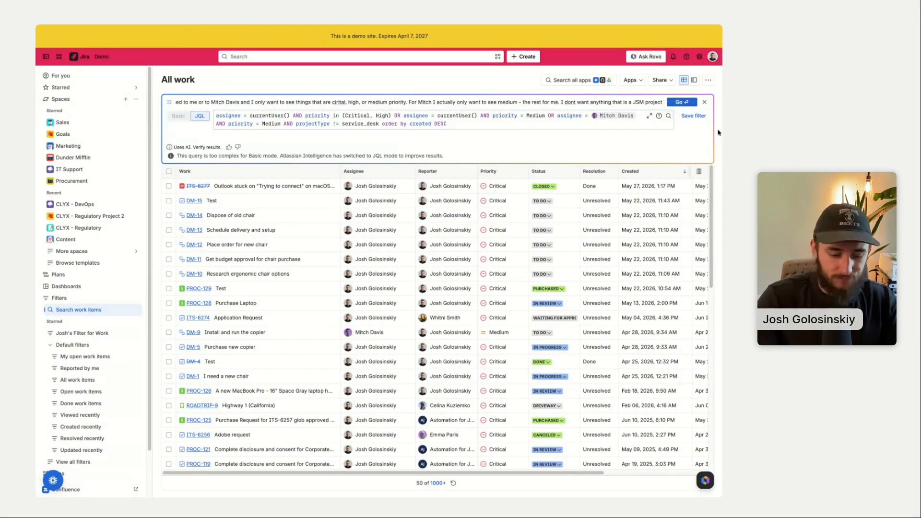
pyautogui.write('. I als')
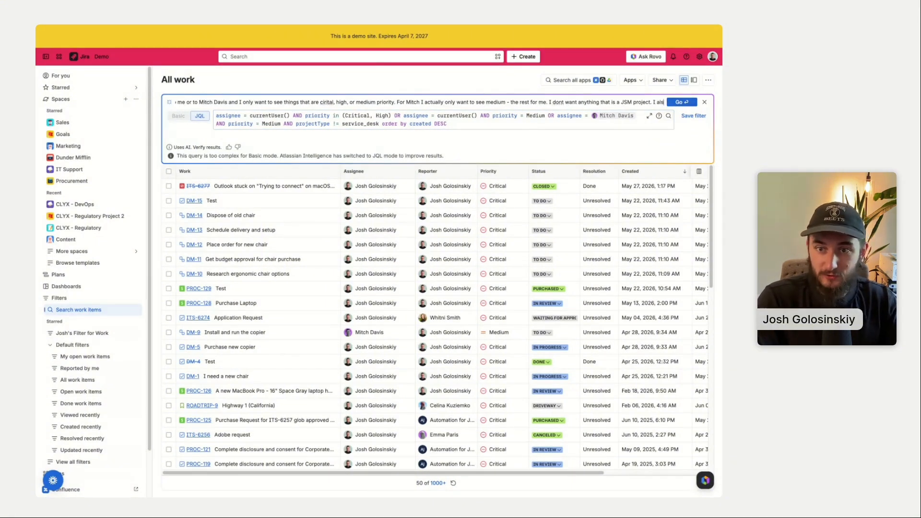
pyautogui.write('o onyl want to')
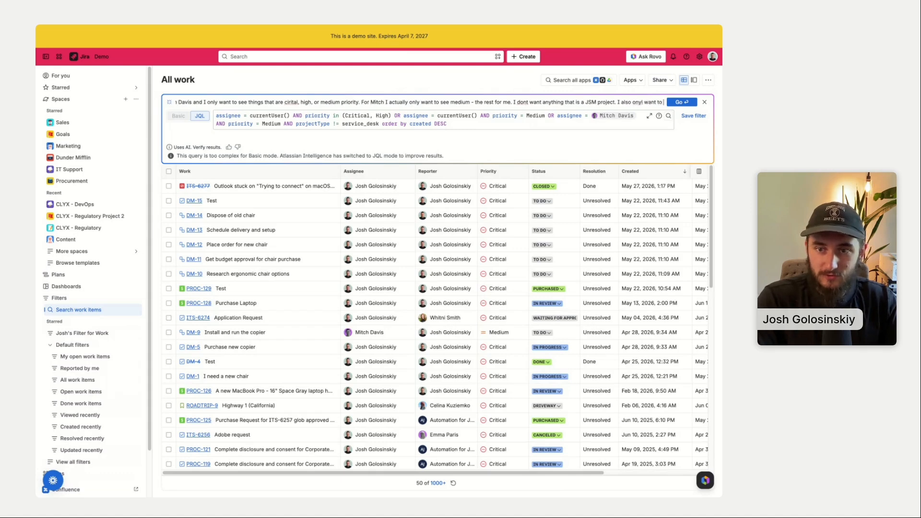
pyautogui.write(' see')
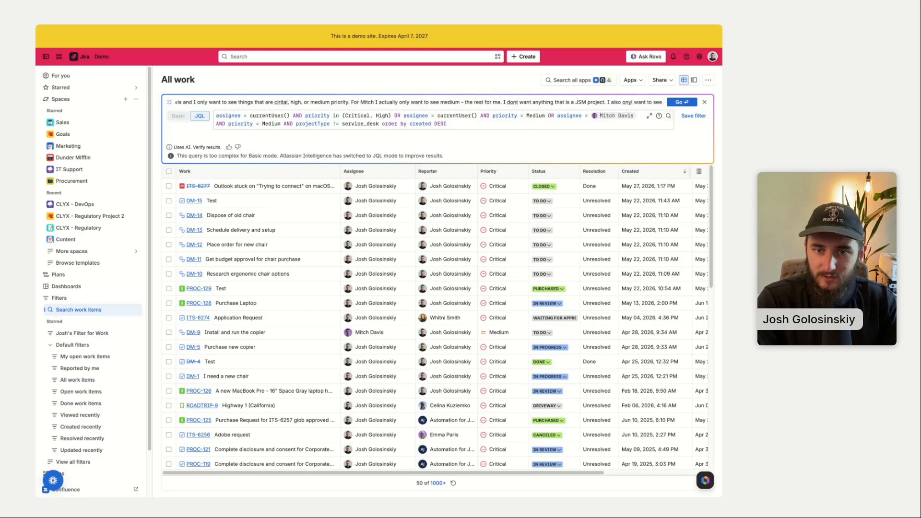
pyautogui.write(' done or i')
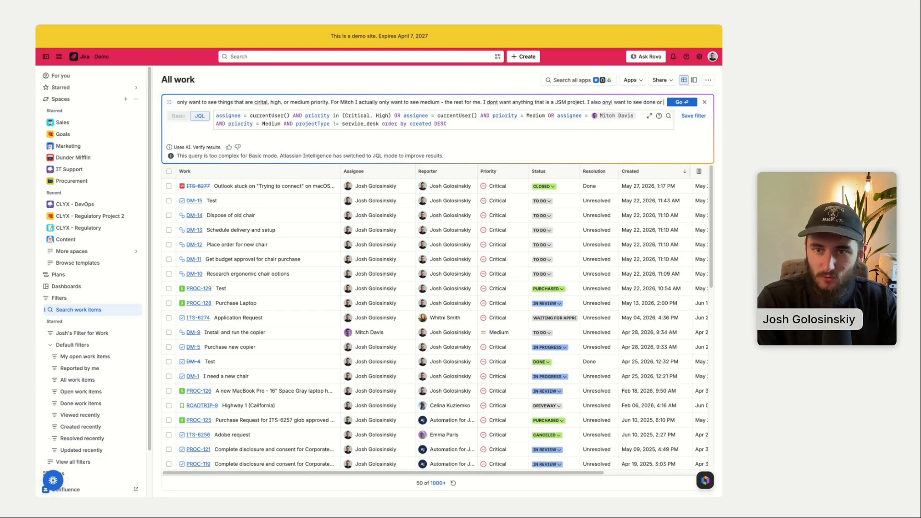
pyautogui.write('n progress items')
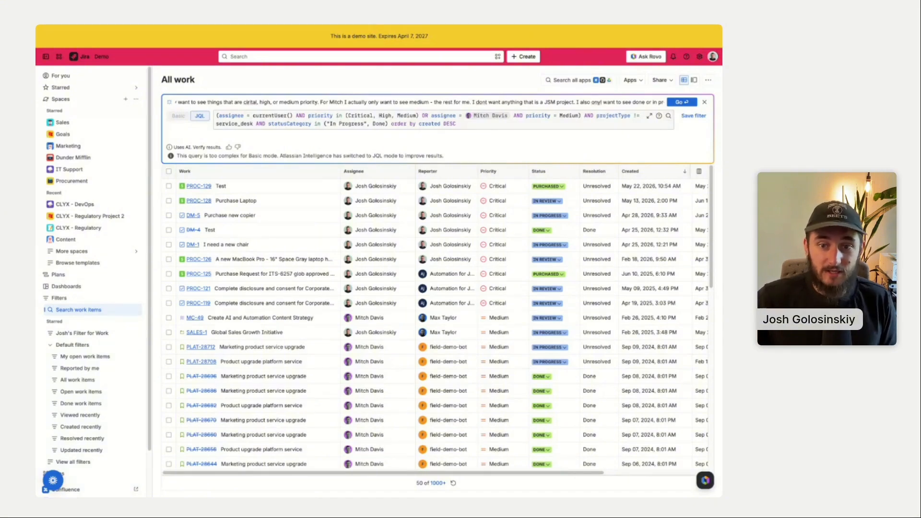
# Look through the work items returned by the final AI search.
pyautogui.scroll(-1, 517, 233)
pyautogui.scroll(-10, 517, 233)
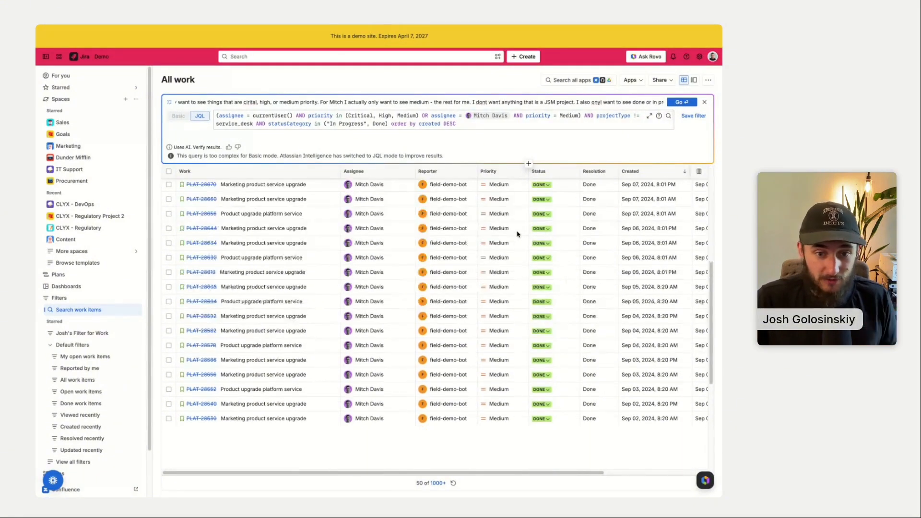